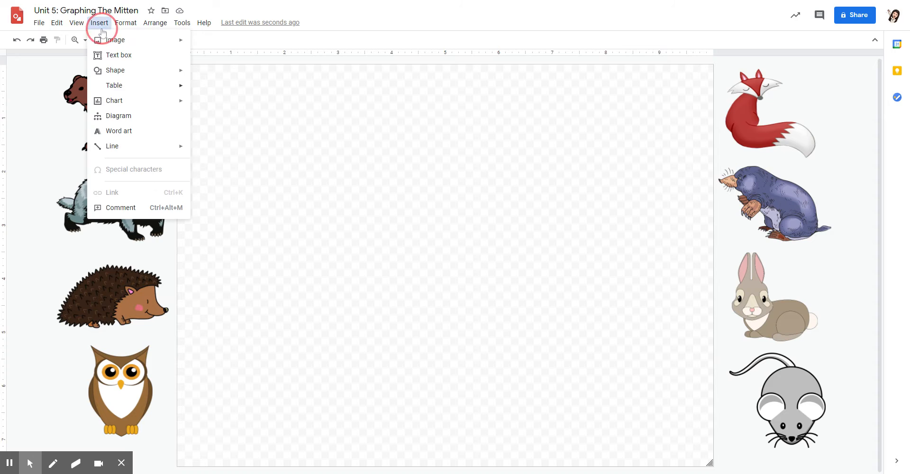
# Insert an 8 x 1 table and stretch it into a taller row spanning the bottom of the canvas.
pyautogui.moveTo(123, 105)
pyautogui.moveTo(126, 88)
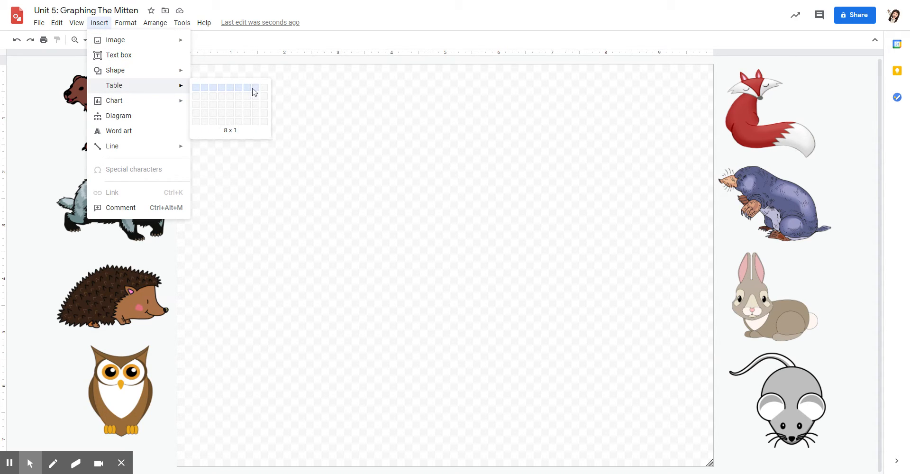
pyautogui.click(254, 92)
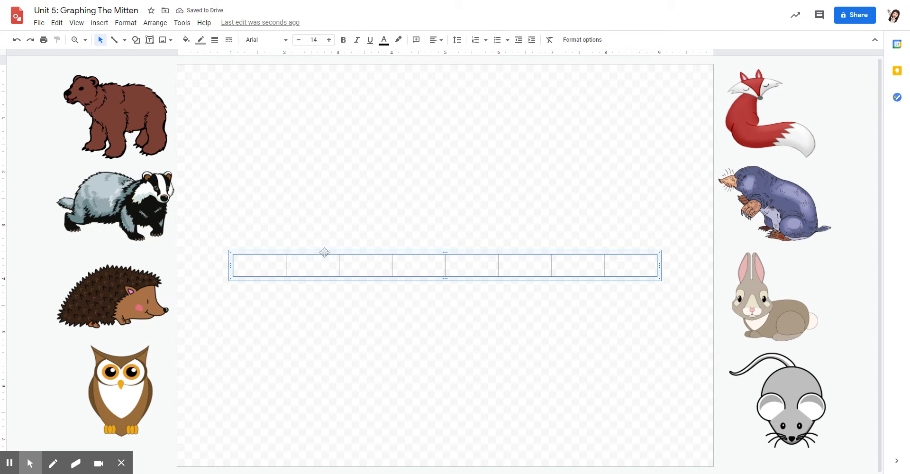
pyautogui.moveTo(325, 254); pyautogui.dragTo(271, 434)
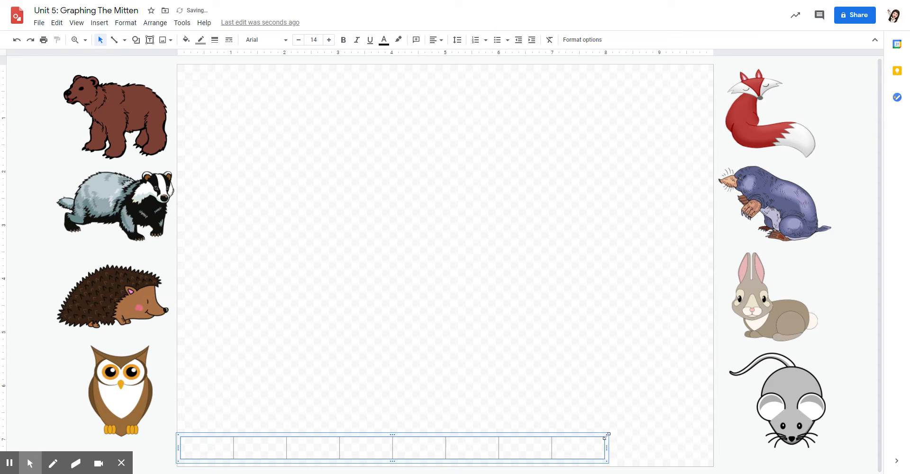
pyautogui.moveTo(606, 435); pyautogui.dragTo(707, 414)
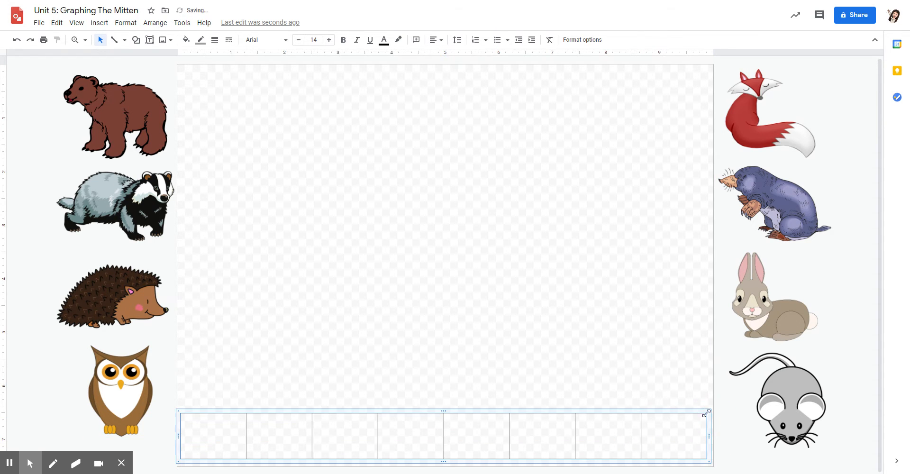
# Give the table a custom light-blue border with a 4px weight.
pyautogui.click(200, 40)
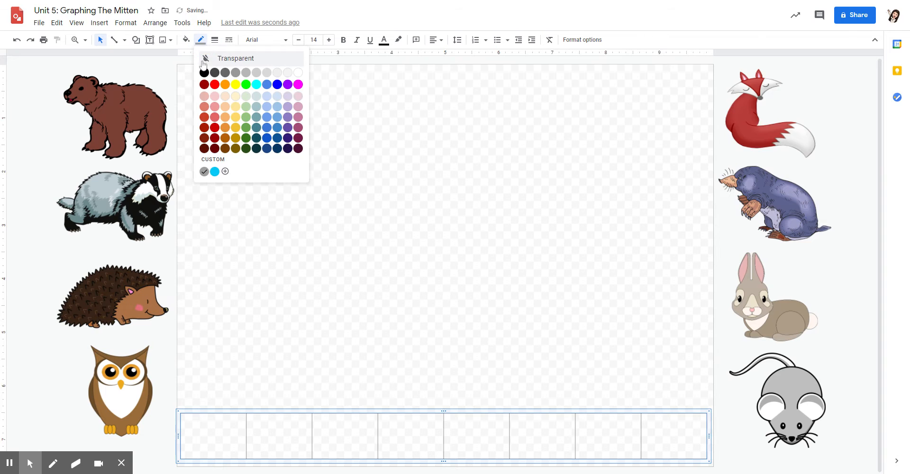
pyautogui.click(214, 171)
pyautogui.click(215, 40)
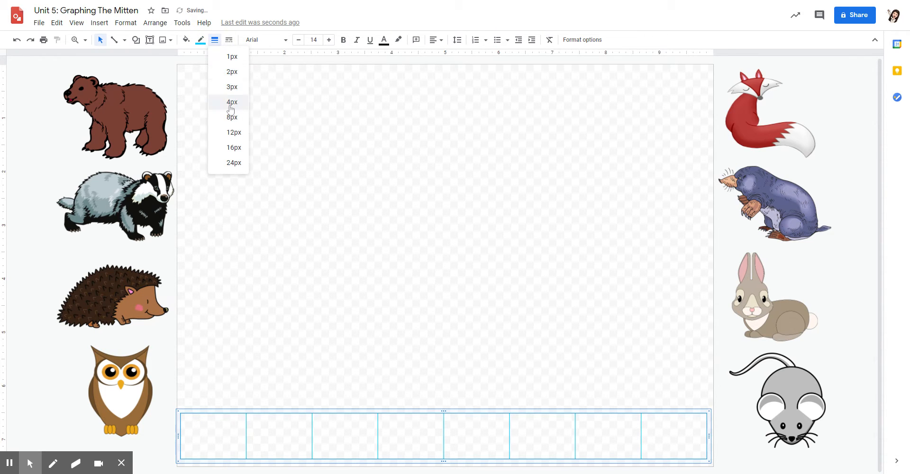
pyautogui.click(232, 102)
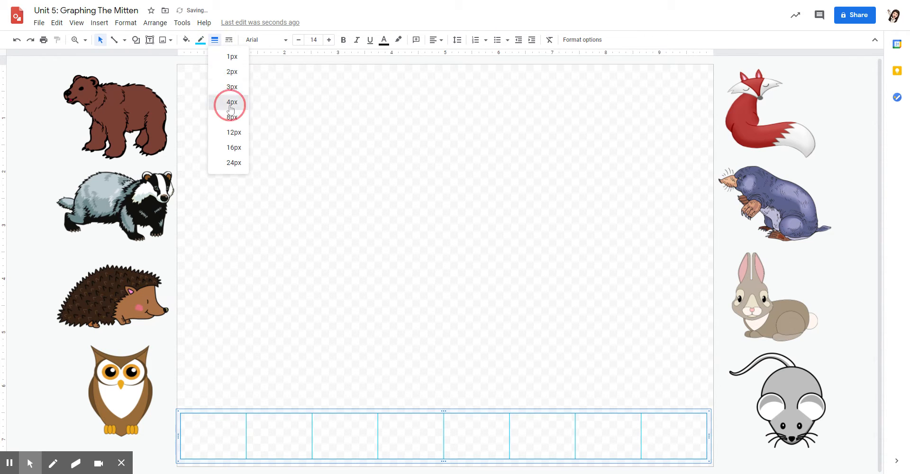
pyautogui.click(203, 40)
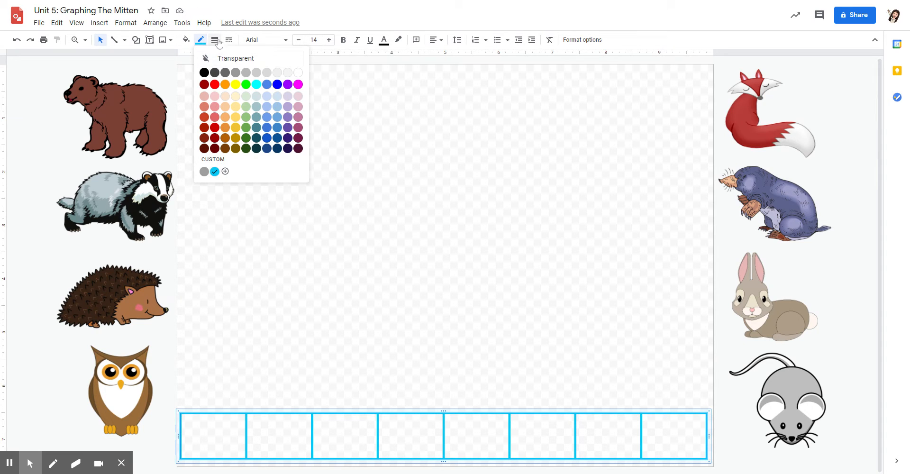
pyautogui.click(214, 39)
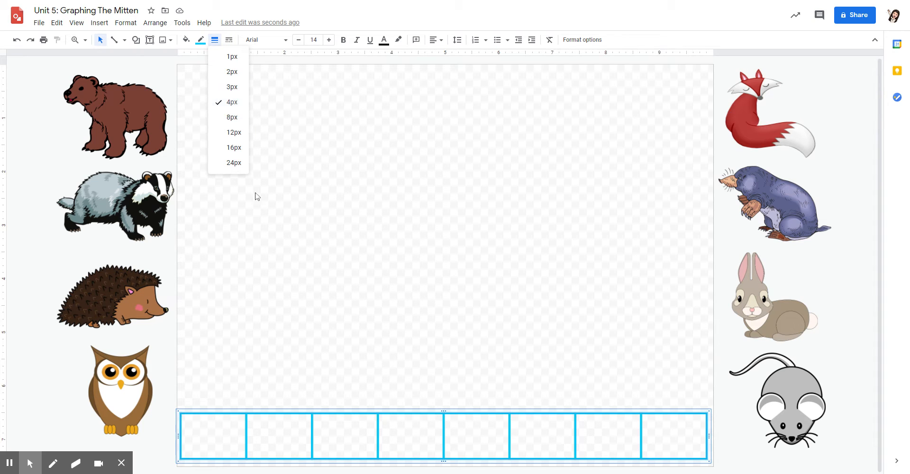
pyautogui.click(280, 336)
# Select all eight animal images and shrink them together until each is small enough for a table cell.
pyautogui.click(116, 389)
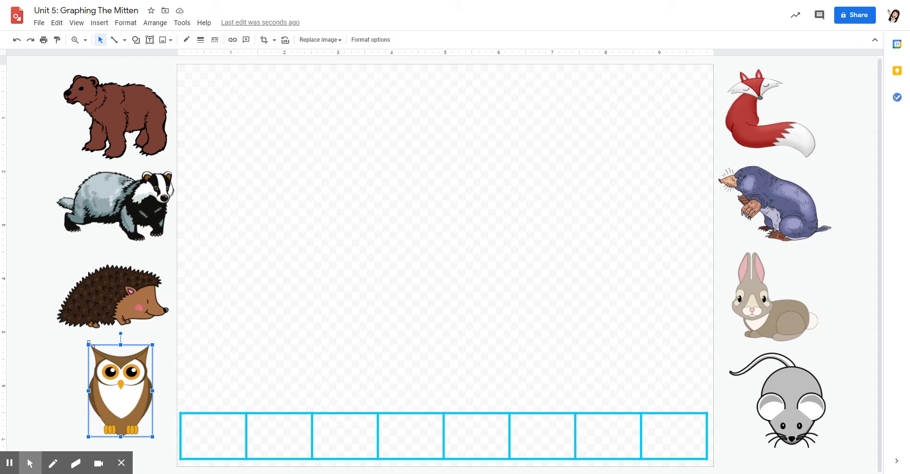
pyautogui.moveTo(50, 90); pyautogui.dragTo(109, 421)
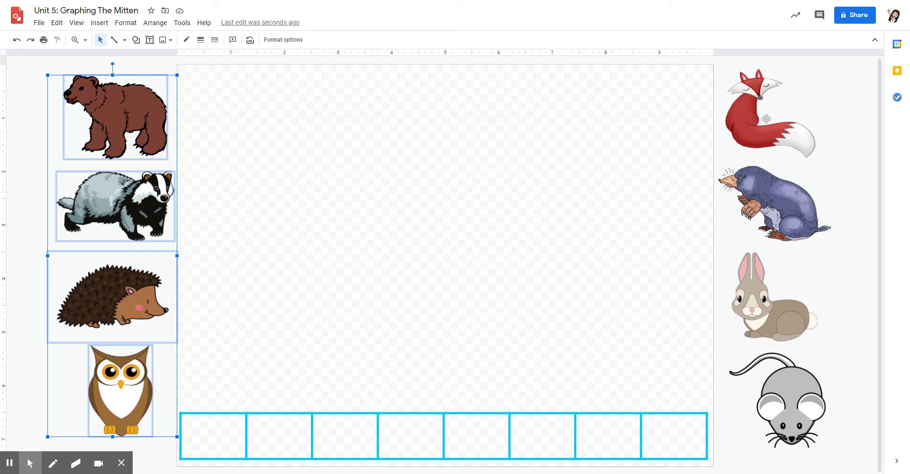
pyautogui.keyDown('shift'); pyautogui.click(749, 108); pyautogui.keyUp('shift')
pyautogui.keyDown('shift'); pyautogui.click(771, 189); pyautogui.keyUp('shift')
pyautogui.keyDown('shift'); pyautogui.click(771, 336); pyautogui.keyUp('shift')
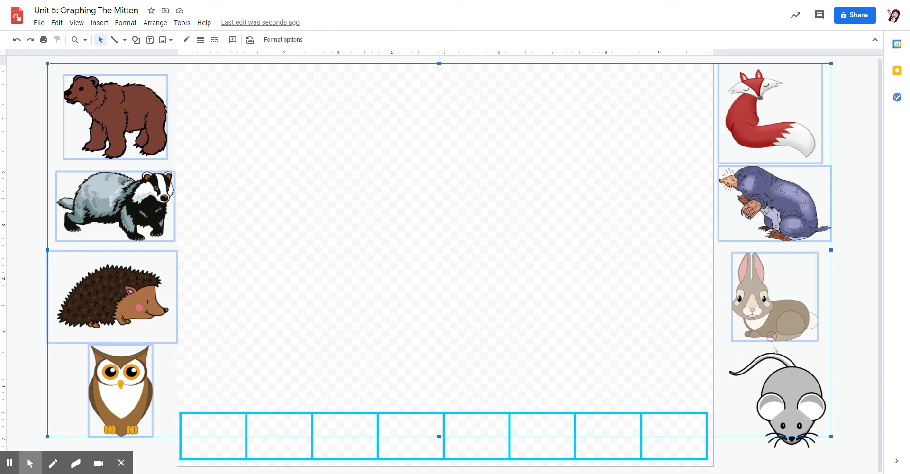
pyautogui.keyDown('shift'); pyautogui.click(795, 412); pyautogui.keyUp('shift')
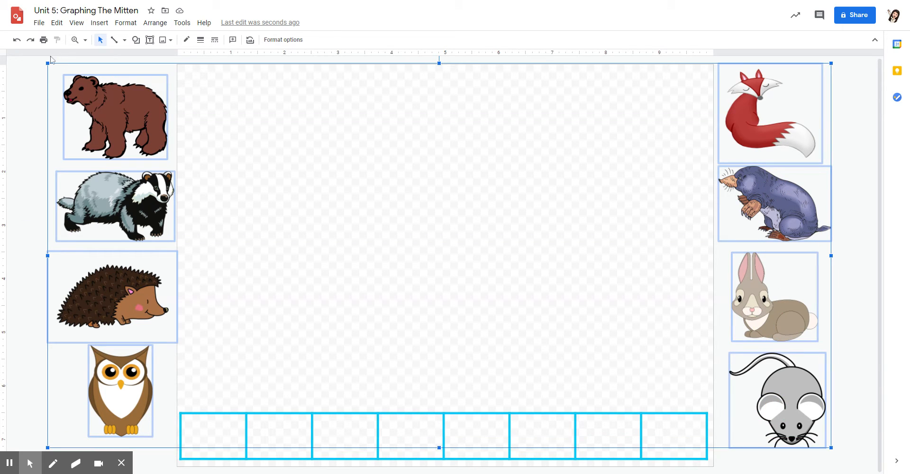
pyautogui.moveTo(47, 63); pyautogui.dragTo(196, 206)
pyautogui.moveTo(48, 64); pyautogui.dragTo(194, 193)
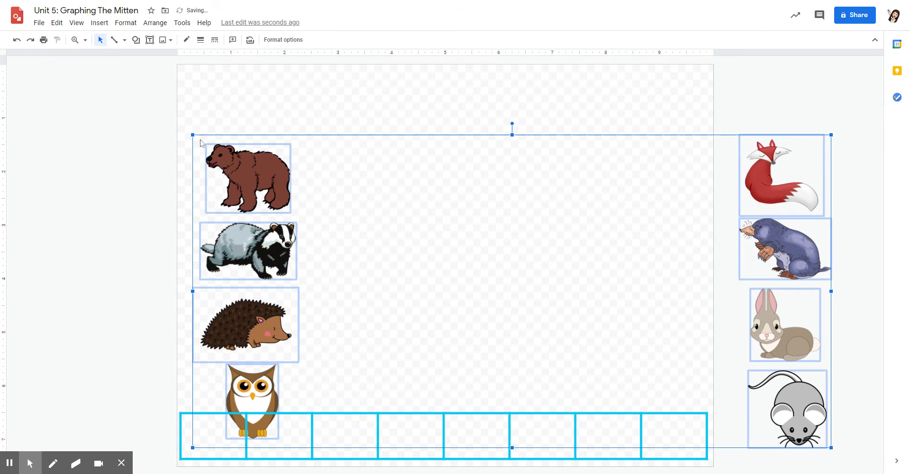
pyautogui.moveTo(192, 135); pyautogui.dragTo(475, 319)
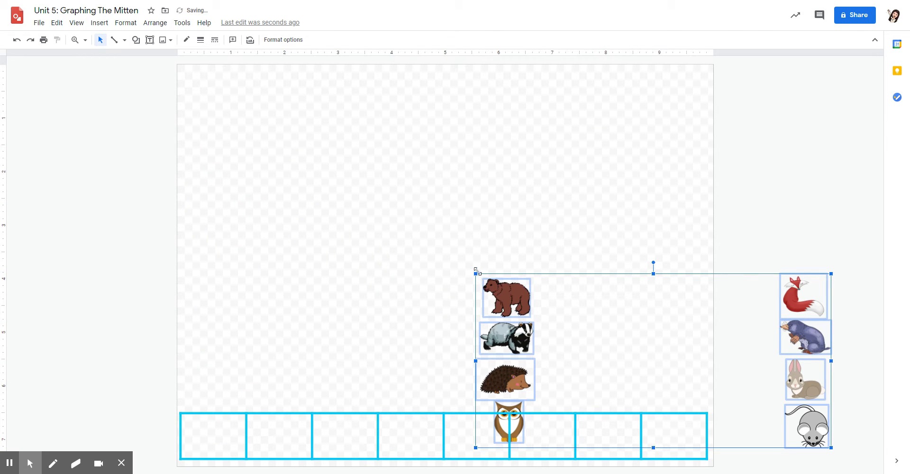
pyautogui.moveTo(476, 273); pyautogui.dragTo(221, 445)
# Place the bear, badger and hedgehog in the first three table cells.
pyautogui.click(505, 290)
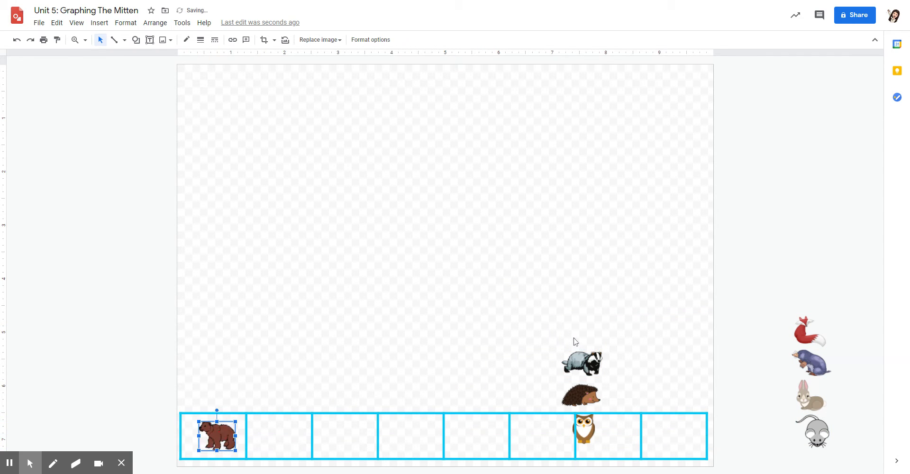
pyautogui.moveTo(582, 363); pyautogui.dragTo(291, 435)
pyautogui.moveTo(577, 394); pyautogui.dragTo(343, 435)
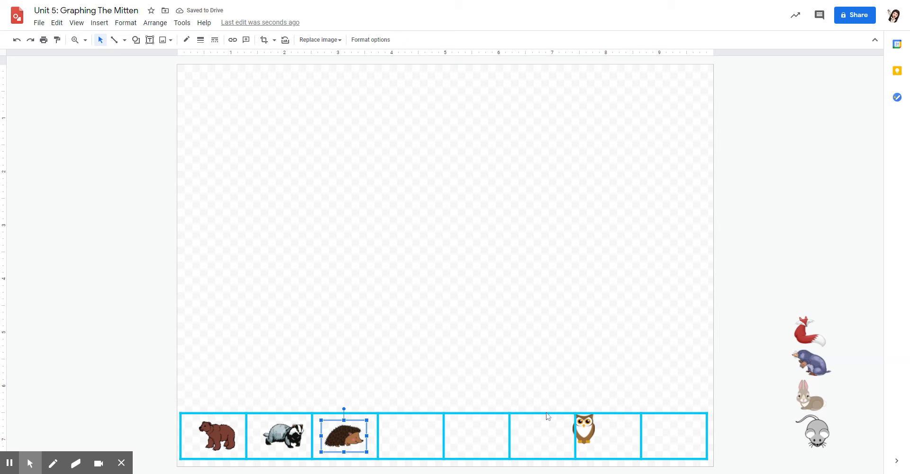
# Send the blue table to the back, behind the animal images.
pyautogui.click(680, 421)
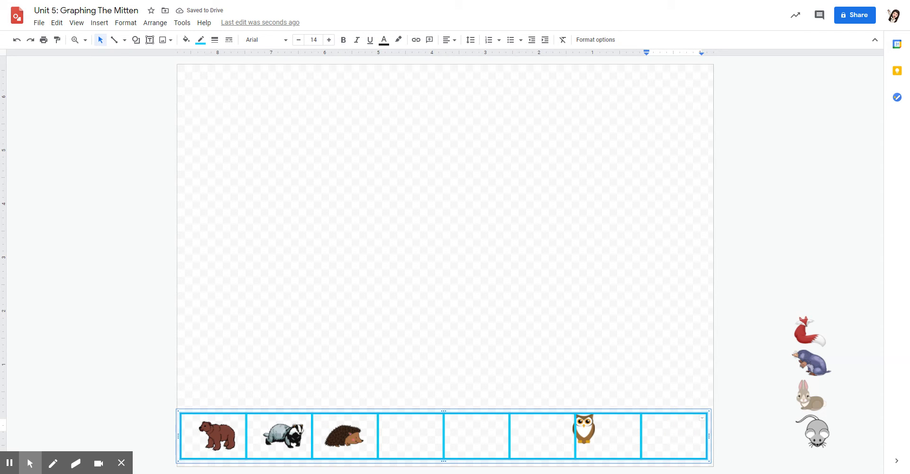
pyautogui.click(710, 429)
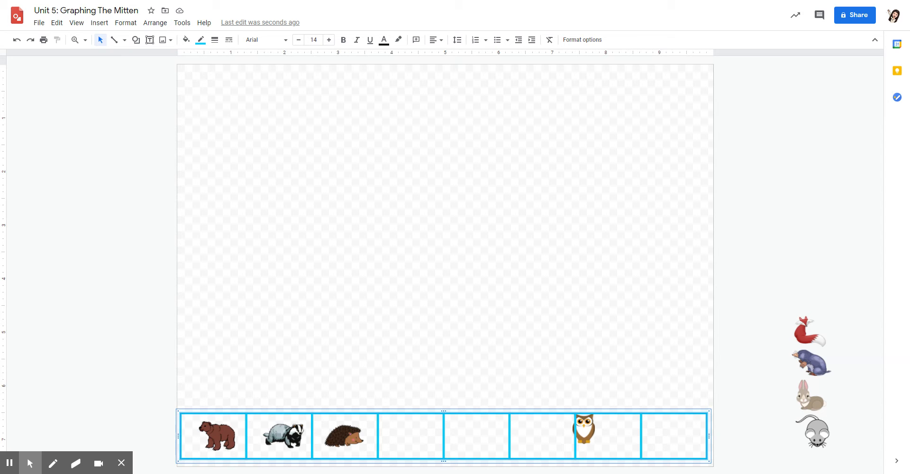
pyautogui.hotkey('ctrl', 'shift', 'Down')
# Place the owl, fox, mole, rabbit and mouse in the remaining five cells, centring the mouse in its cell.
pyautogui.moveTo(584, 432); pyautogui.dragTo(412, 436)
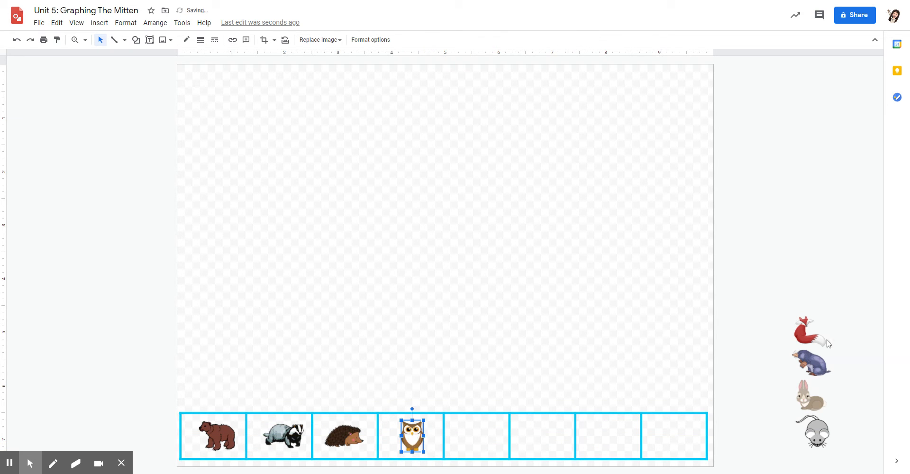
pyautogui.moveTo(801, 330); pyautogui.dragTo(473, 436)
pyautogui.moveTo(810, 360); pyautogui.dragTo(541, 434)
pyautogui.moveTo(814, 392); pyautogui.dragTo(608, 434)
pyautogui.moveTo(814, 431); pyautogui.dragTo(686, 435)
pyautogui.click(662, 369)
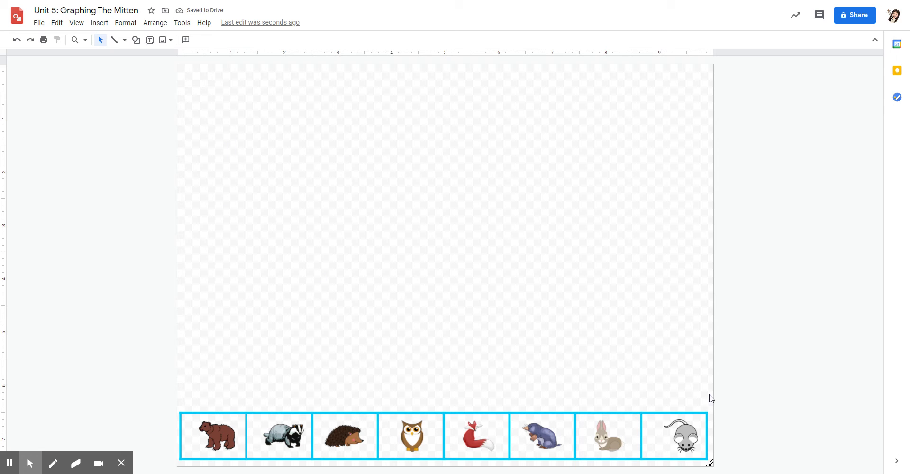
pyautogui.moveTo(683, 430); pyautogui.dragTo(673, 434)
pyautogui.click(645, 435)
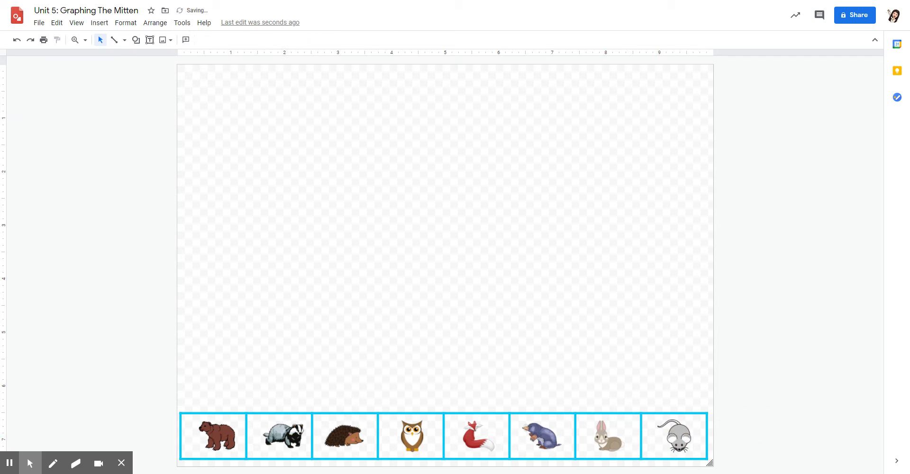
# Duplicate the bear repeatedly to make a diagonal trail of copies running below the canvas.
pyautogui.click(218, 426)
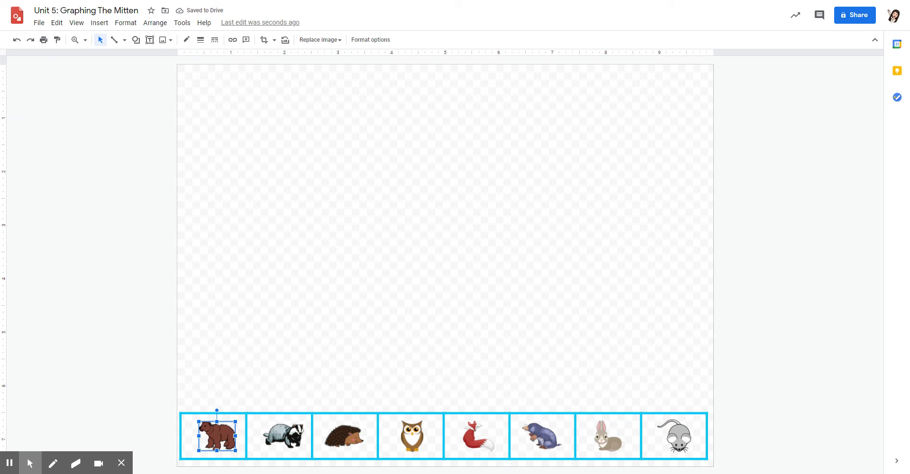
pyautogui.moveTo(218, 427); pyautogui.dragTo(371, 443)
pyautogui.moveTo(149, 275); pyautogui.dragTo(376, 456)
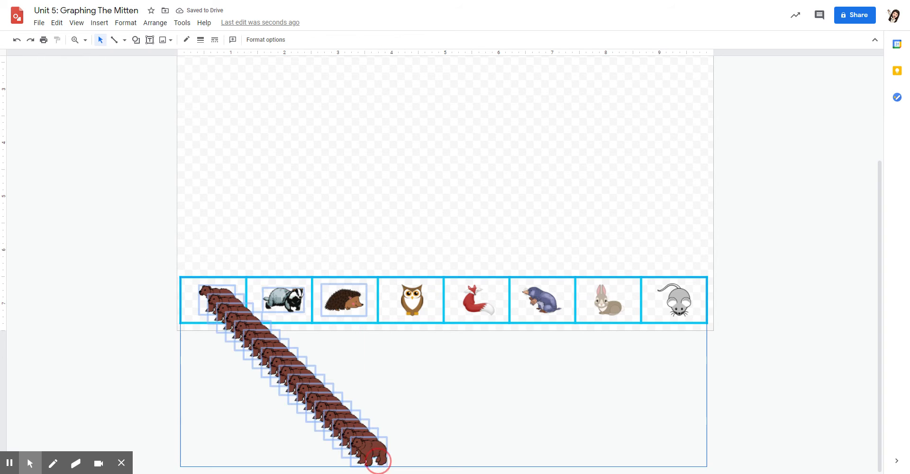
pyautogui.keyDown('shift'); pyautogui.click(336, 303); pyautogui.keyUp('shift')
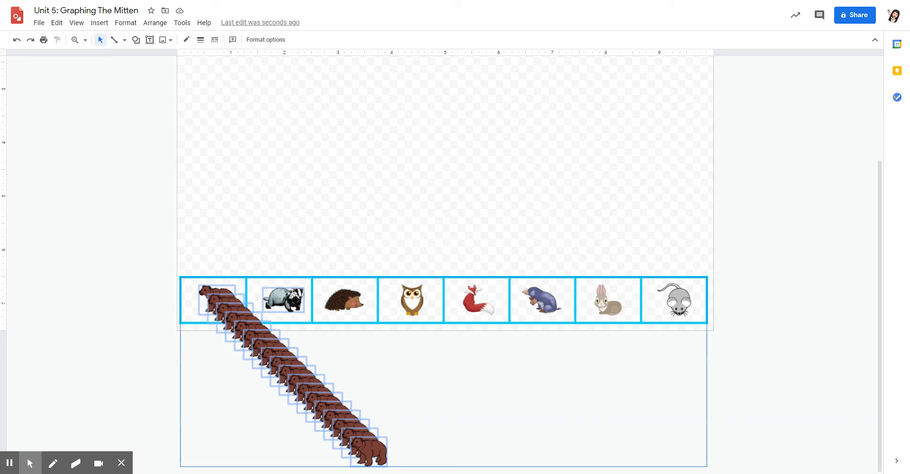
pyautogui.keyDown('shift'); pyautogui.click(292, 294); pyautogui.keyUp('shift')
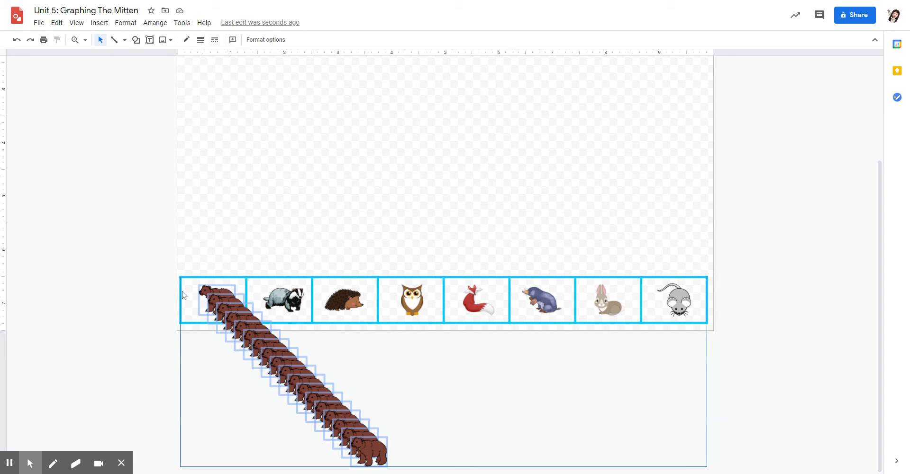
pyautogui.click(185, 276)
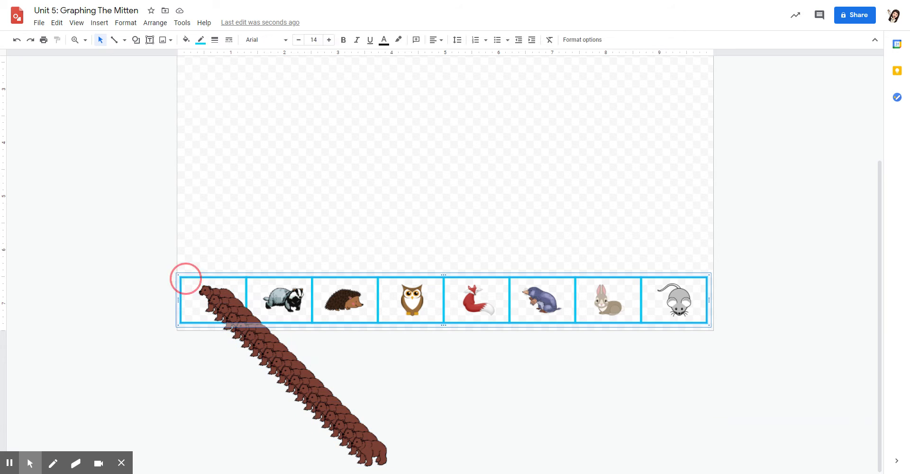
pyautogui.click(223, 376)
# Select all the bear copies without the badger and align them by their centers into one vertical column.
pyautogui.moveTo(415, 466); pyautogui.dragTo(171, 290)
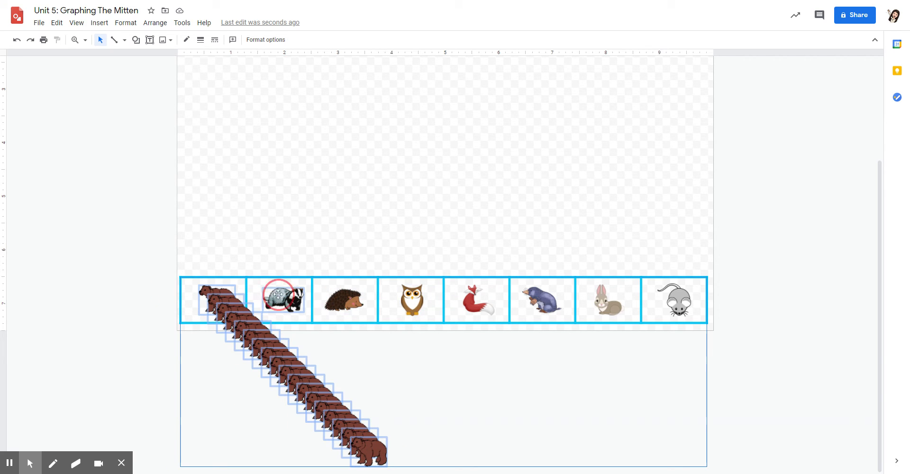
pyautogui.click(148, 25)
pyautogui.moveTo(178, 70)
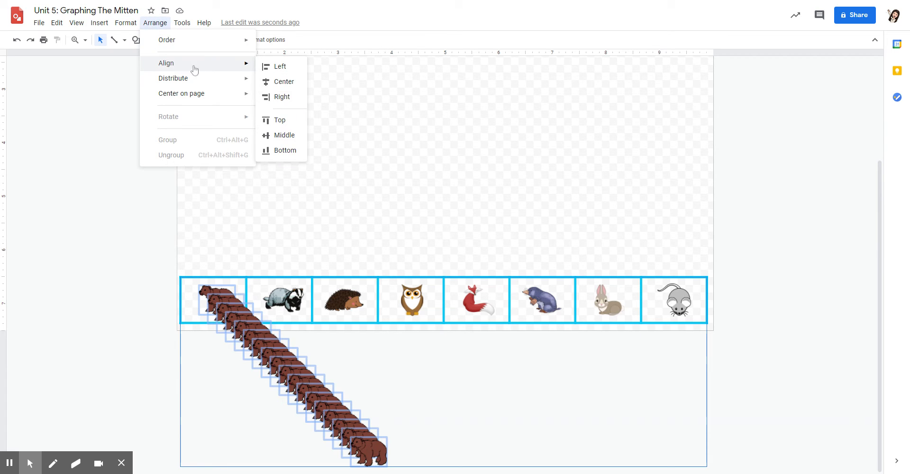
pyautogui.click(279, 82)
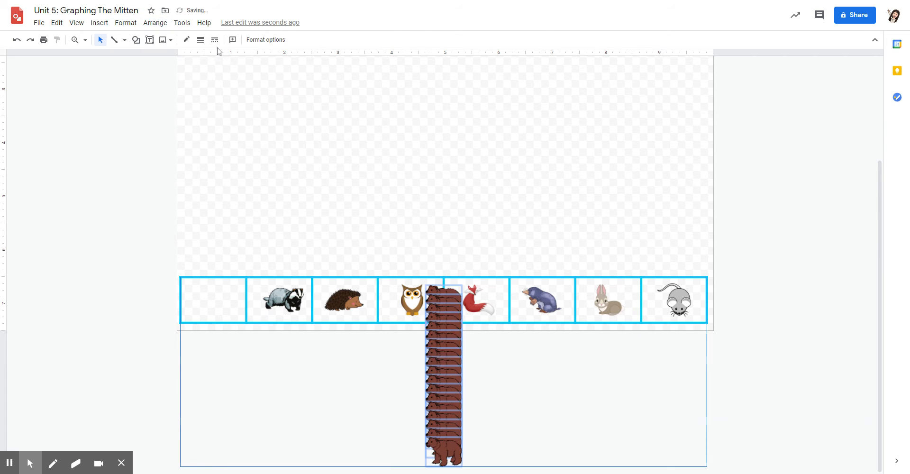
# Try to align the bears to the middle with the table included in the selection, and undo that alignment.
pyautogui.click(153, 24)
pyautogui.moveTo(176, 69)
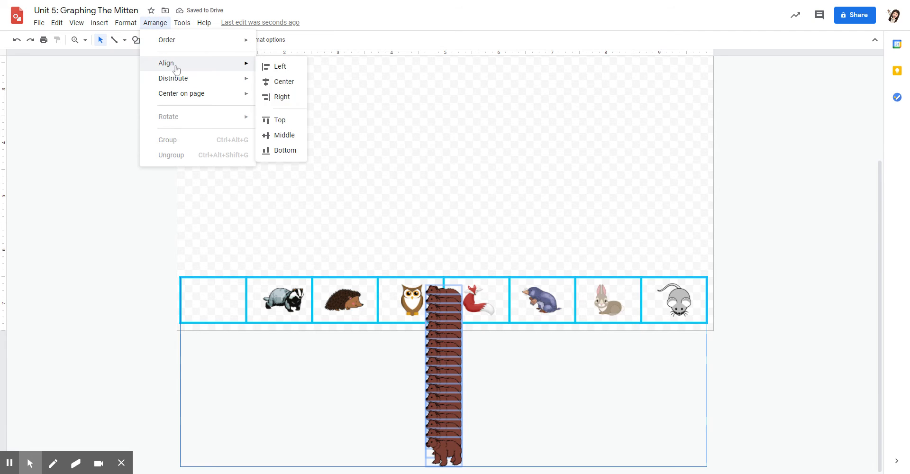
pyautogui.click(280, 135)
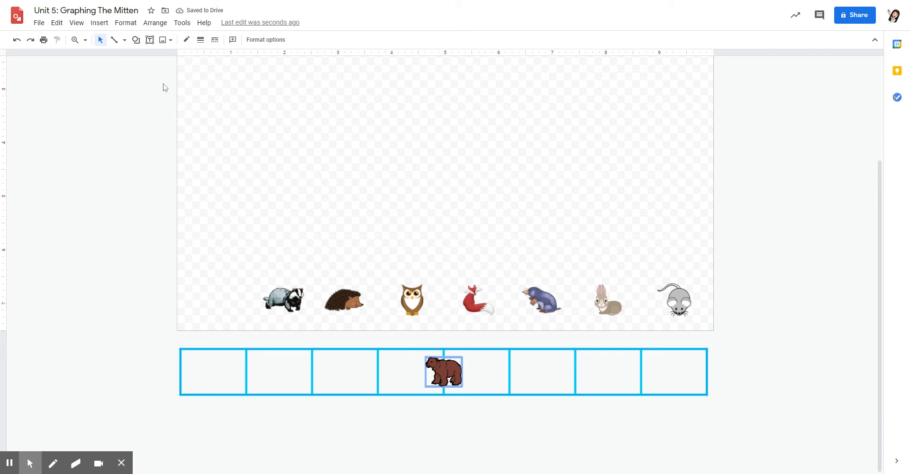
pyautogui.click(11, 41)
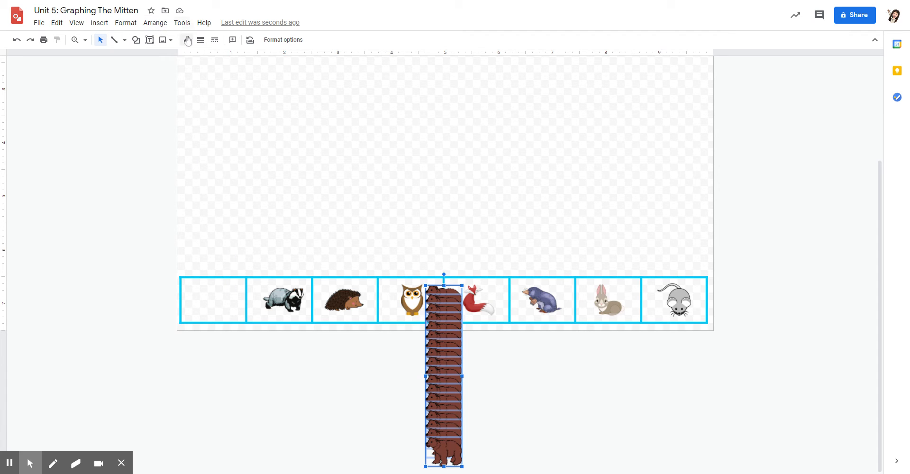
# Align only the bear copies to the middle so they stack exactly on top of each other.
pyautogui.click(155, 22)
pyautogui.moveTo(183, 69)
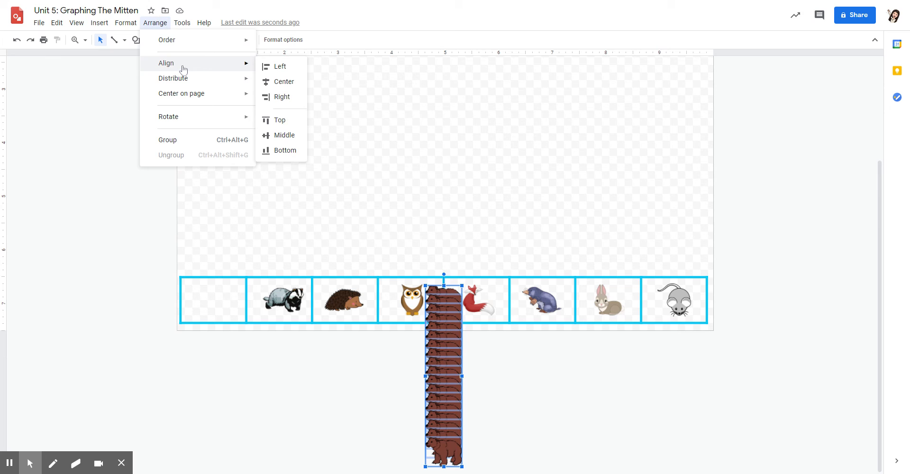
pyautogui.click(283, 136)
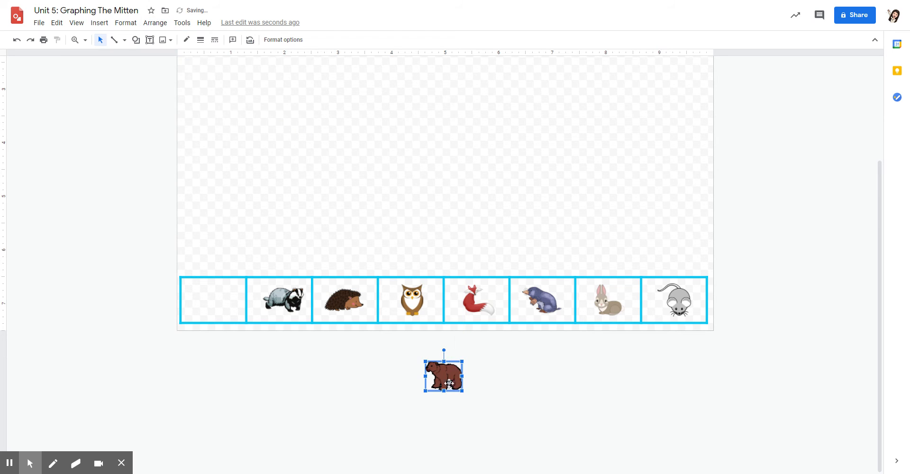
# Move the stacked bears into the empty first table cell, and duplicate the badger repeatedly into a diagonal trail below the canvas.
pyautogui.moveTo(449, 383); pyautogui.dragTo(223, 304)
pyautogui.click(284, 295)
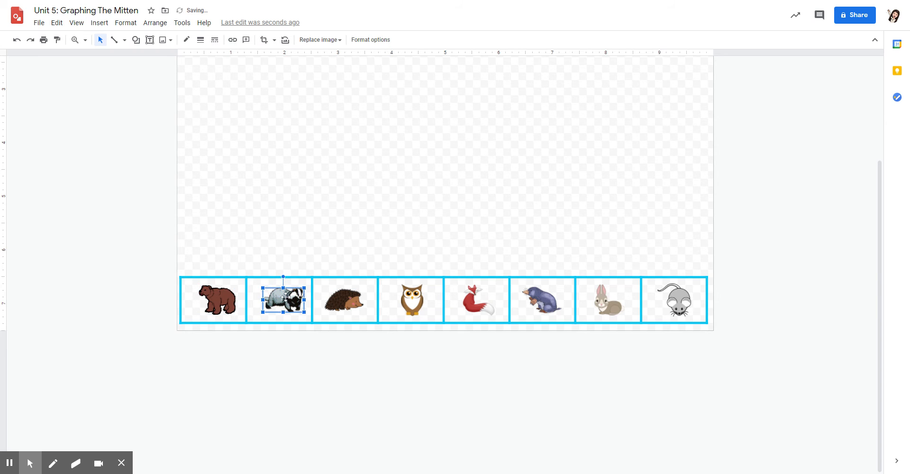
pyautogui.moveTo(285, 296); pyautogui.dragTo(280, 340)
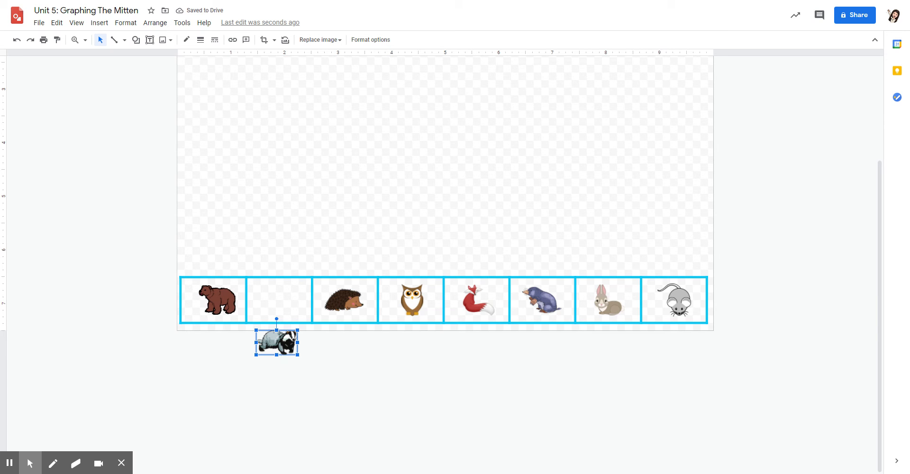
pyautogui.moveTo(277, 342); pyautogui.dragTo(375, 441)
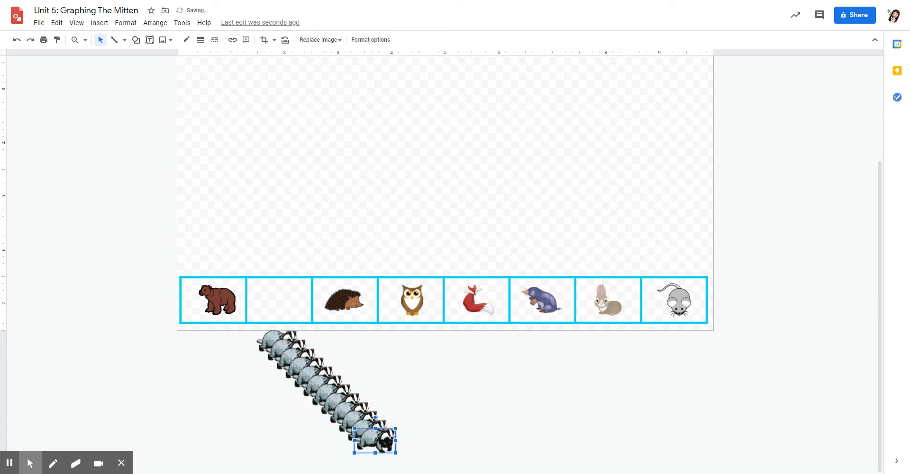
pyautogui.click(238, 341)
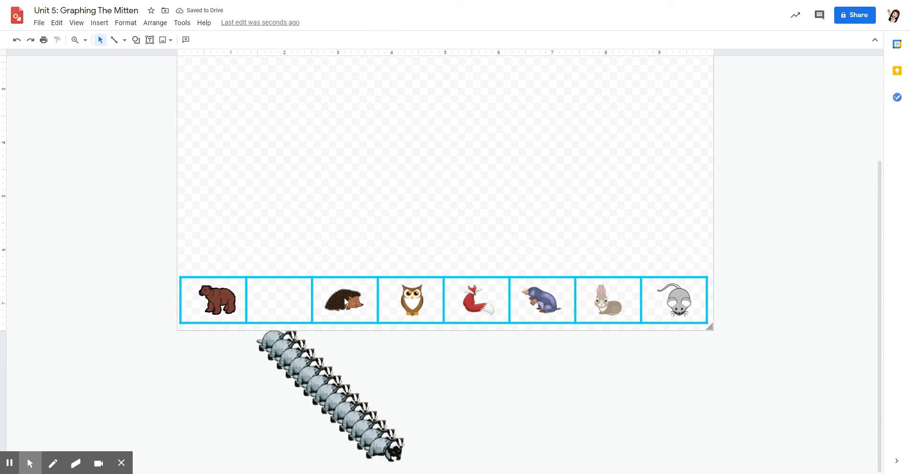
# Stack all the badger copies exactly using center and middle alignment, and move the stack into the second table cell.
pyautogui.moveTo(237, 345); pyautogui.dragTo(410, 456)
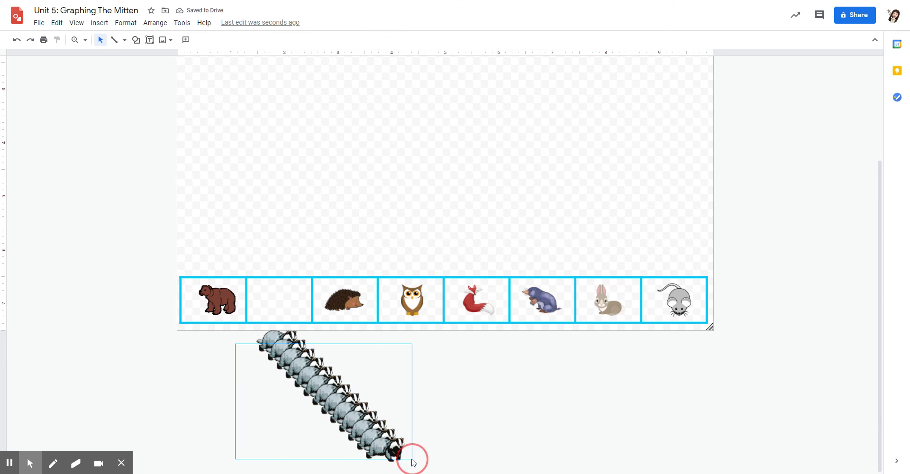
pyautogui.click(157, 22)
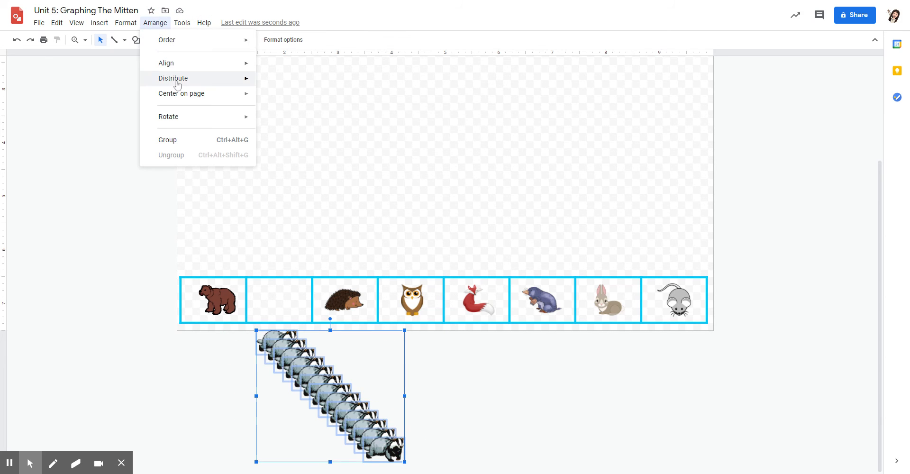
pyautogui.moveTo(179, 64)
pyautogui.click(284, 81)
pyautogui.click(156, 22)
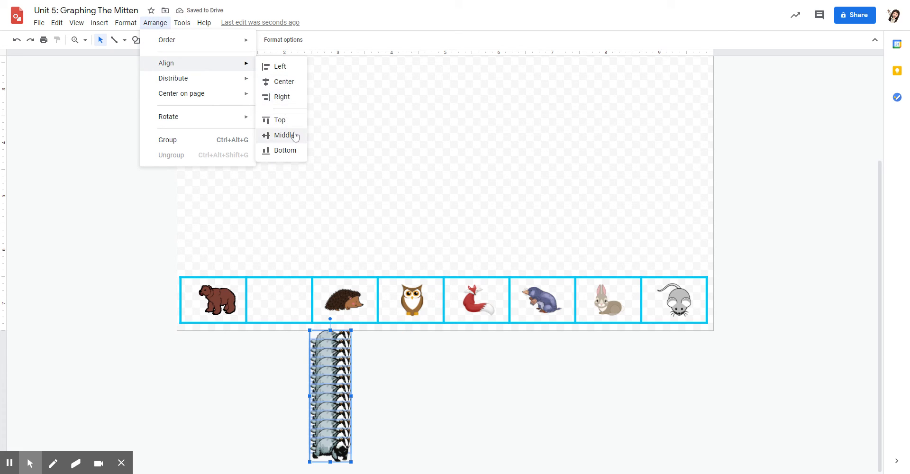
pyautogui.click(286, 135)
pyautogui.moveTo(336, 402); pyautogui.dragTo(286, 304)
pyautogui.click(291, 234)
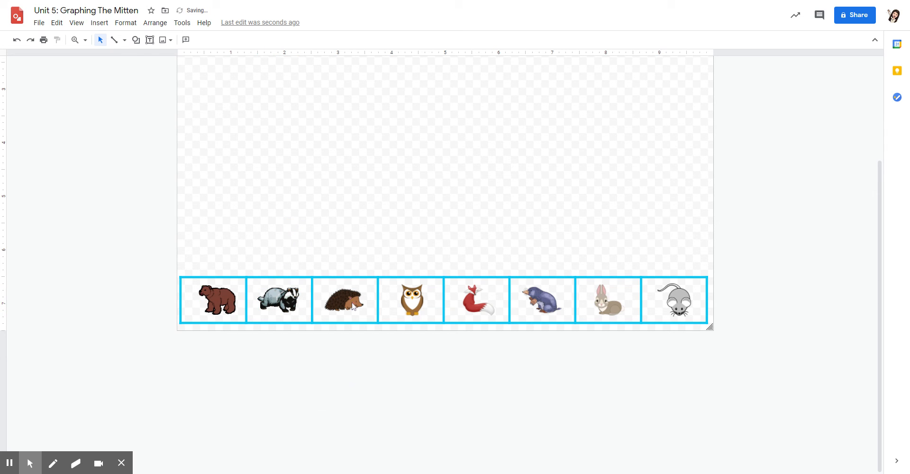
# Move one bear copy out of its stack to just above the bear cell.
pyautogui.scroll(3, 353, 321)
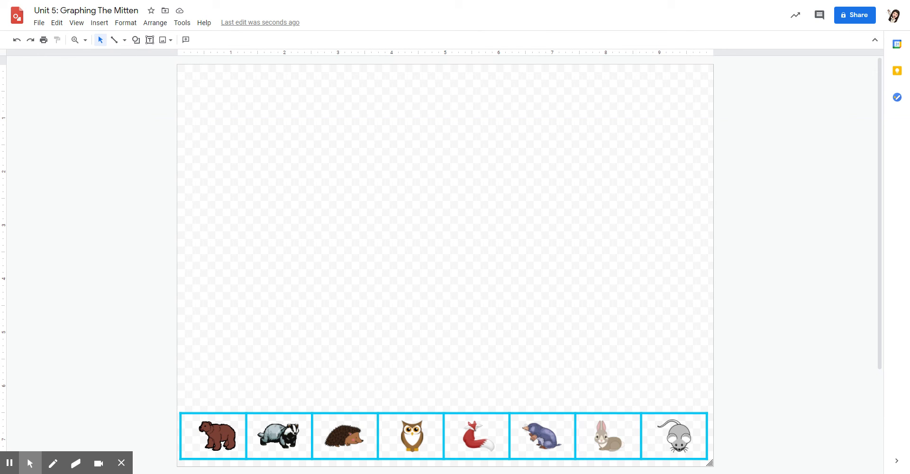
pyautogui.moveTo(217, 433); pyautogui.dragTo(214, 391)
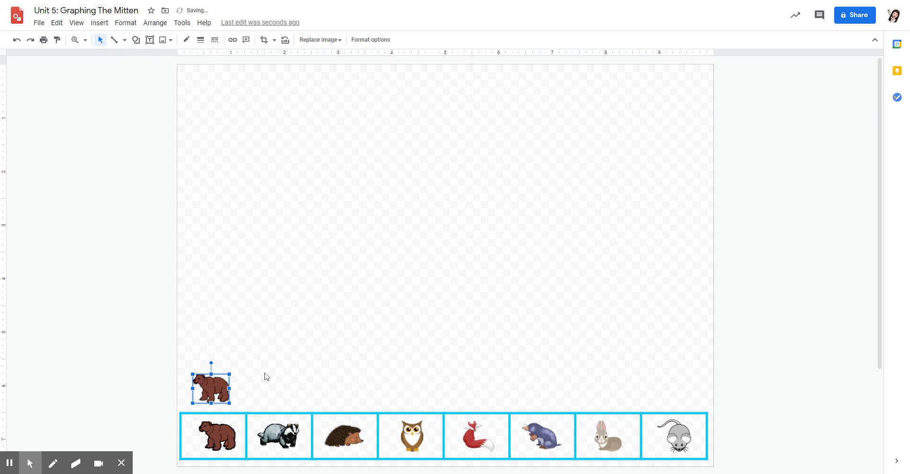
pyautogui.click(265, 377)
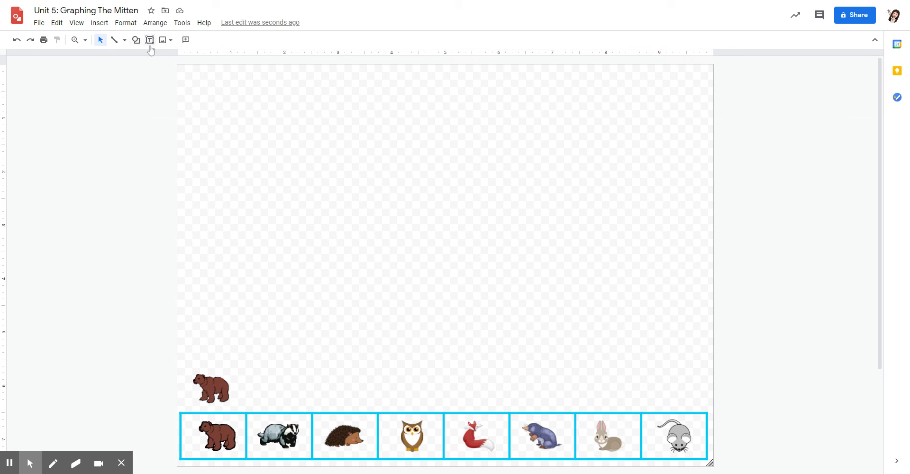
# Draw a vertical line from the divider between bear and badger up to the canvas's upper edge, colored the table's custom cyan.
pyautogui.click(118, 43)
pyautogui.moveTo(247, 412)
pyautogui.mouseDown()
pyautogui.moveTo(246, 50)
pyautogui.moveTo(246, 65)
pyautogui.mouseUp()
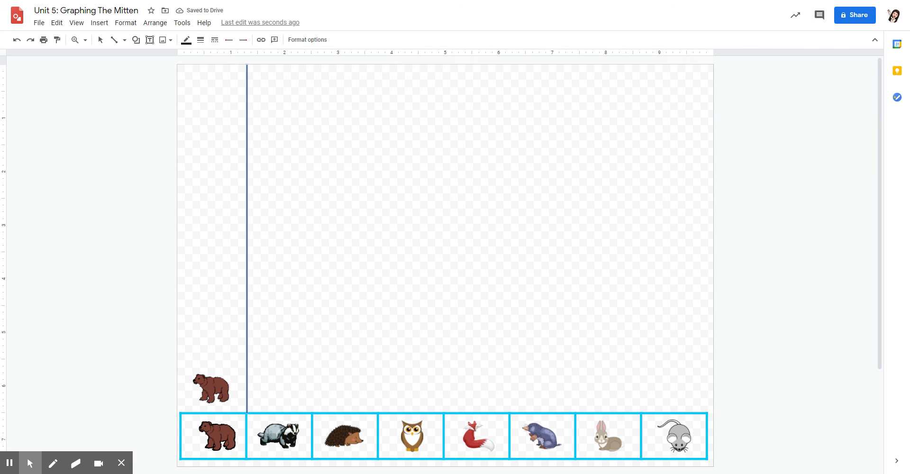
pyautogui.click(186, 40)
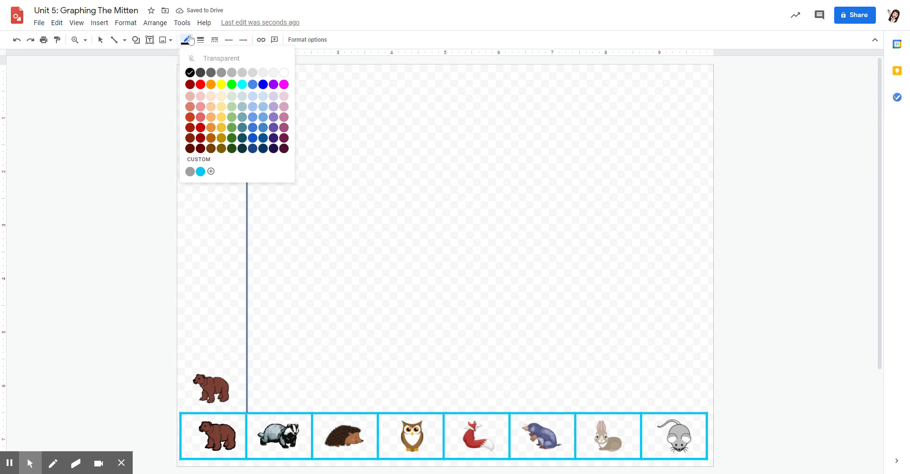
pyautogui.click(200, 171)
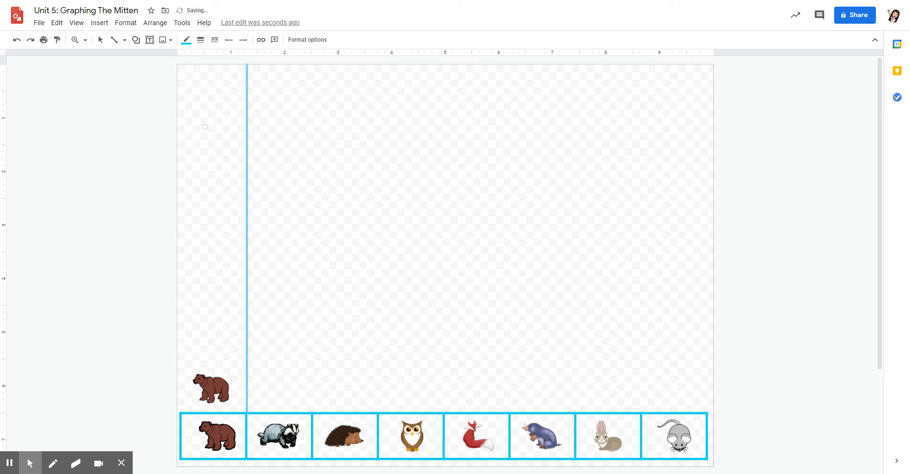
# Thicken the vertical line to match the table border and shift its upper endpoint slightly to the left.
pyautogui.click(201, 40)
pyautogui.click(218, 101)
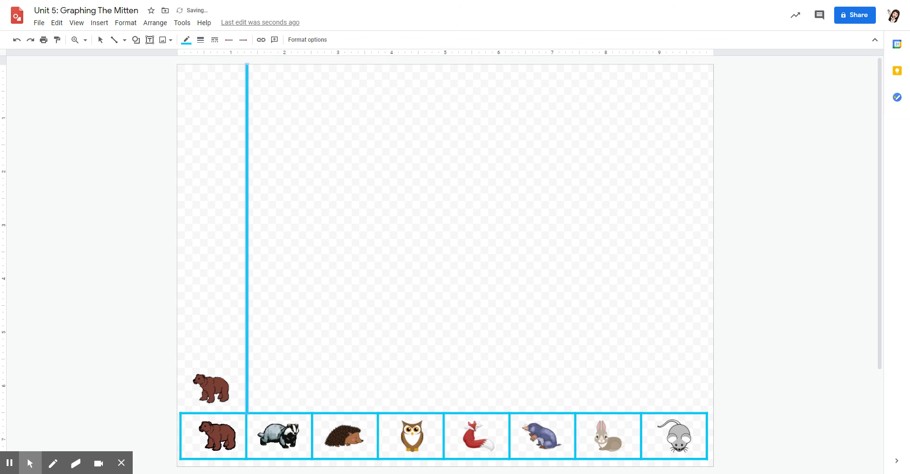
pyautogui.click(100, 40)
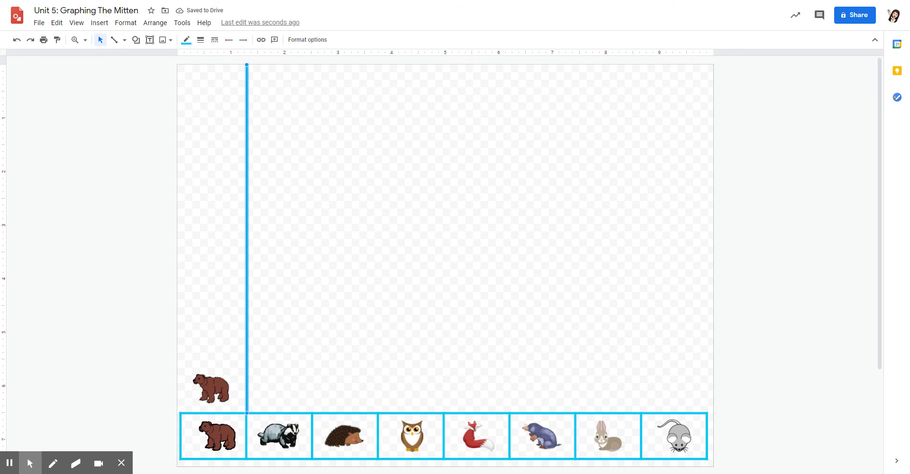
pyautogui.moveTo(246, 64); pyautogui.dragTo(245, 64)
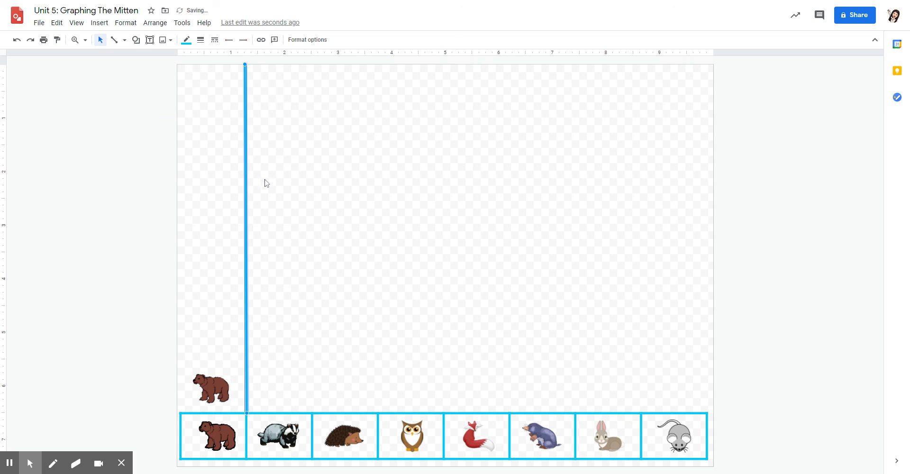
# Duplicate the vertical line and position the copy above the divider between the badger and hedgehog cells.
pyautogui.hotkey('ctrl', 'd')
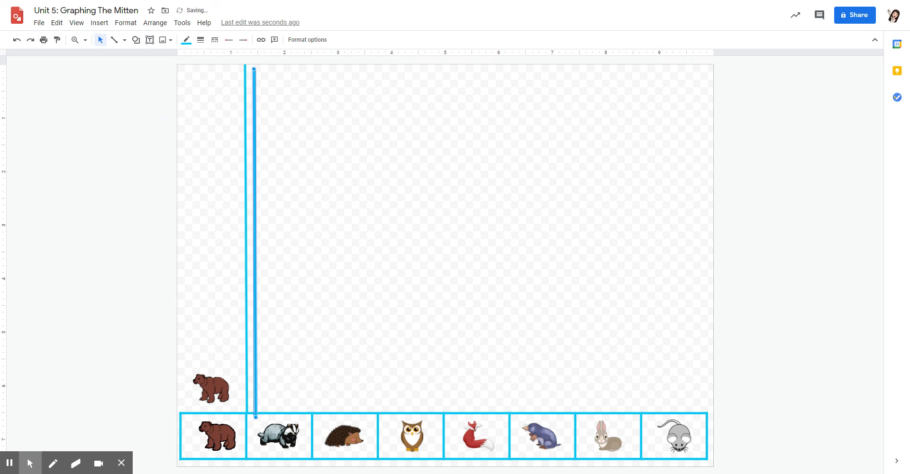
pyautogui.press('Right')
pyautogui.press('Right')
pyautogui.press('Right')
pyautogui.press('Right')
pyautogui.press('Right')
pyautogui.press('Right')
pyautogui.press('Right')
pyautogui.press('Right')
pyautogui.press('Right')
pyautogui.press('Right')
pyautogui.press('Right')
pyautogui.press('Right')
pyautogui.press('Right')
pyautogui.press('Right')
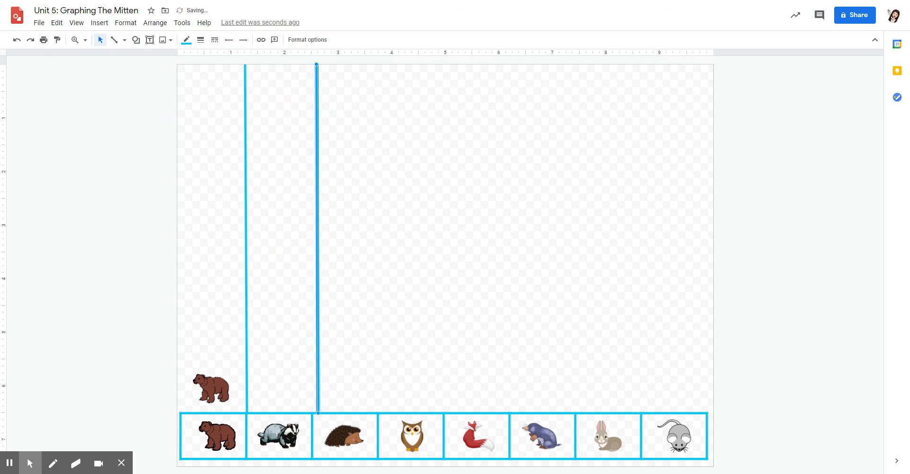
pyautogui.press('Left')
pyautogui.press('Left')
pyautogui.press('Right')
# Duplicate the line again and position the copy above the divider between the hedgehog and owl cells.
pyautogui.hotkey('ctrl', 'd')
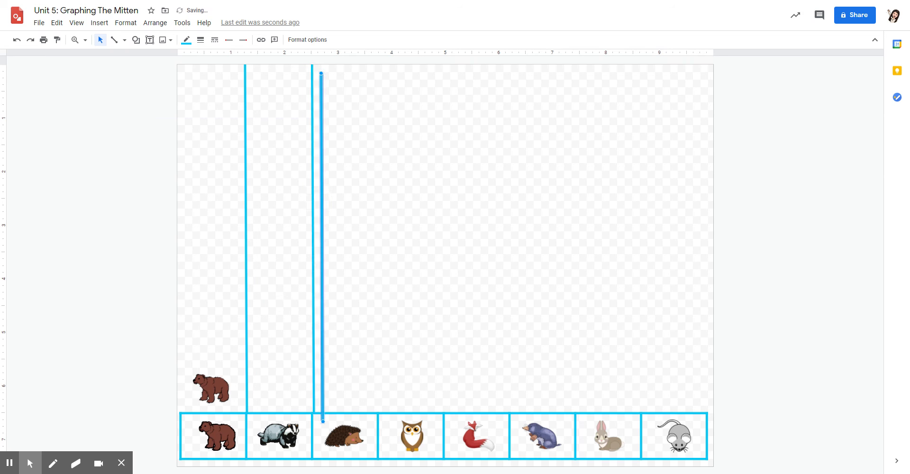
pyautogui.press('Up')
pyautogui.press('Right')
pyautogui.press('Right')
pyautogui.press('Right')
pyautogui.press('Right')
pyautogui.press('Right')
pyautogui.press('Right')
pyautogui.press('Right')
pyautogui.press('Right')
pyautogui.press('Right')
pyautogui.press('Right')
pyautogui.press('Right')
pyautogui.press('Right')
pyautogui.press('Right')
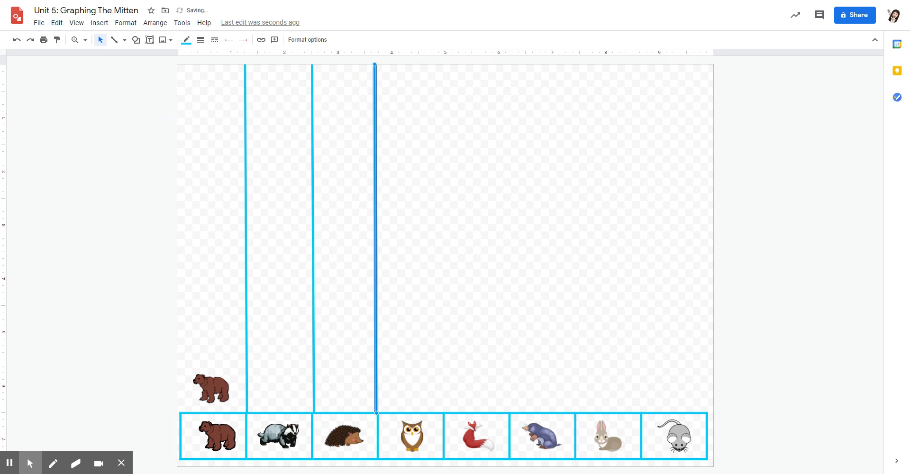
pyautogui.press('Left')
pyautogui.hotkey('shift', 'Right')
pyautogui.hotkey('shift', 'Right')
pyautogui.hotkey('shift', 'Right')
pyautogui.hotkey('shift', 'Right')
# Add another copy of the line and position it above the divider between the owl and fox cells.
pyautogui.hotkey('ctrl', 'd')
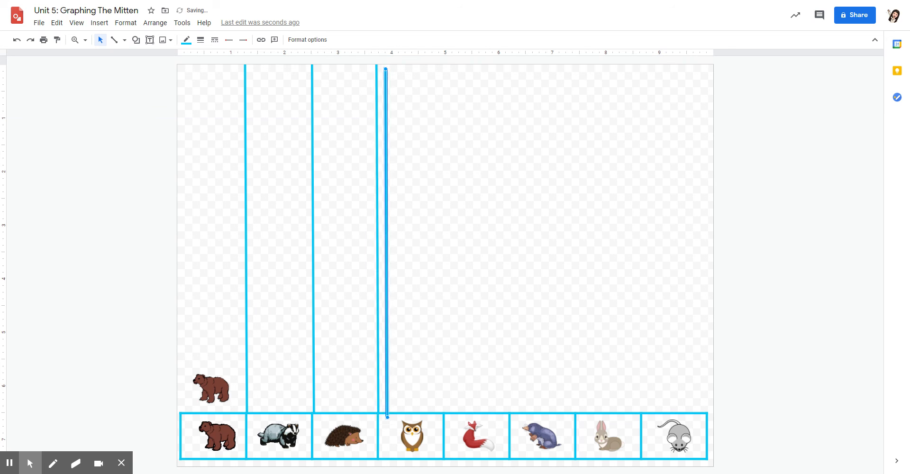
pyautogui.press('Right')
pyautogui.press('Right')
pyautogui.press('Right')
pyautogui.press('Right')
pyautogui.press('Right')
pyautogui.press('Right')
pyautogui.press('Right')
pyautogui.press('Right')
pyautogui.press('Right')
pyautogui.press('Right')
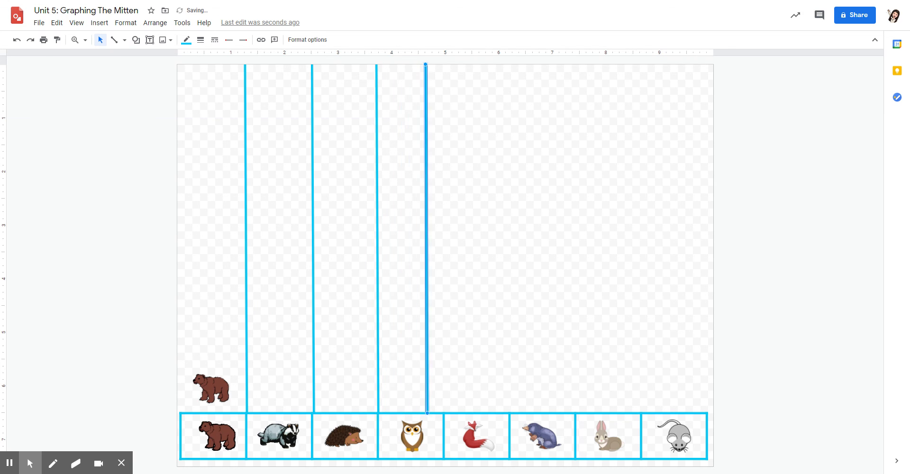
pyautogui.press('Right')
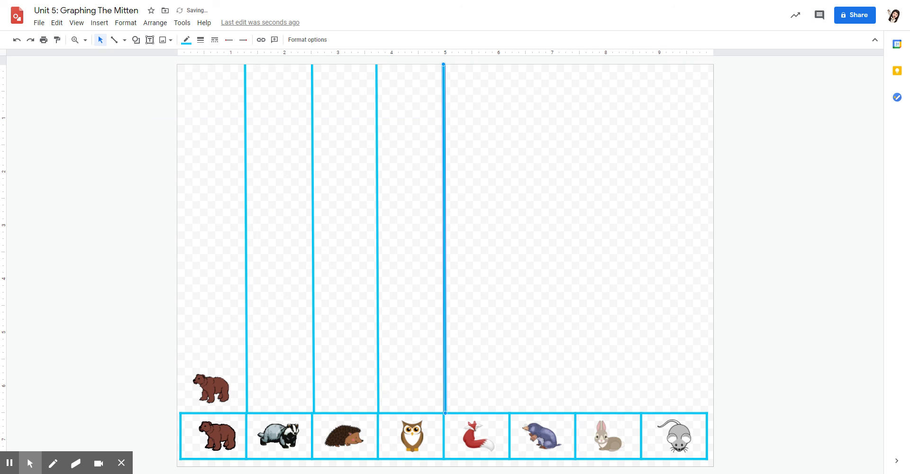
pyautogui.hotkey('shift', 'Left')
pyautogui.hotkey('shift', 'Left')
pyautogui.hotkey('shift', 'Left')
pyautogui.hotkey('shift', 'Left')
pyautogui.moveTo(4, 469)
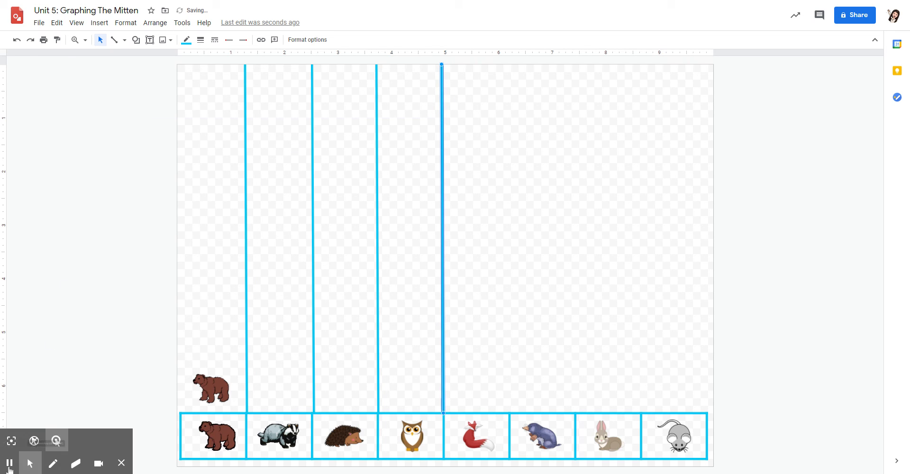